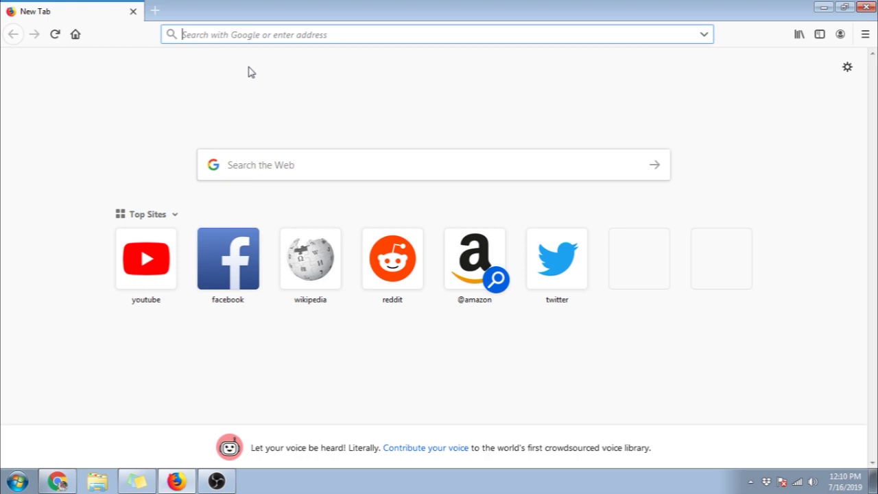
- Load 192.168.1.1 in Firefox, then switch to the 192.168.1.1/fh administrator login page
type("192")
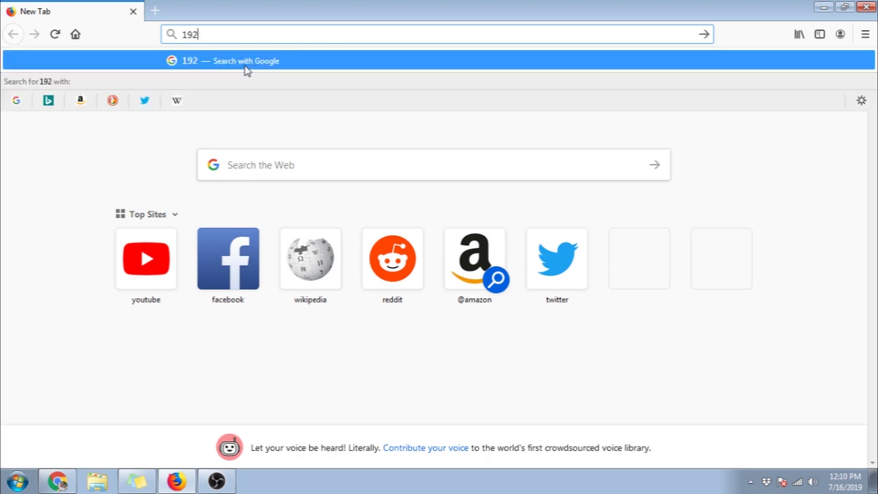
type(".168.1")
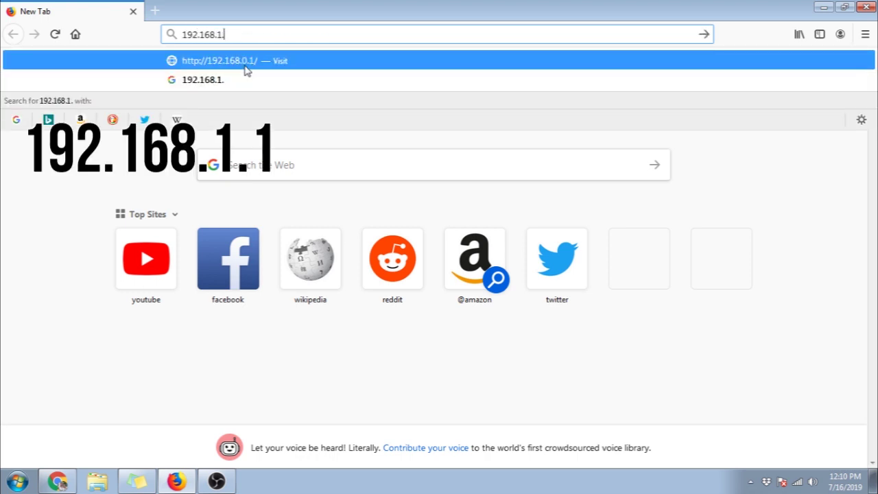
type(".1")
key("Return")
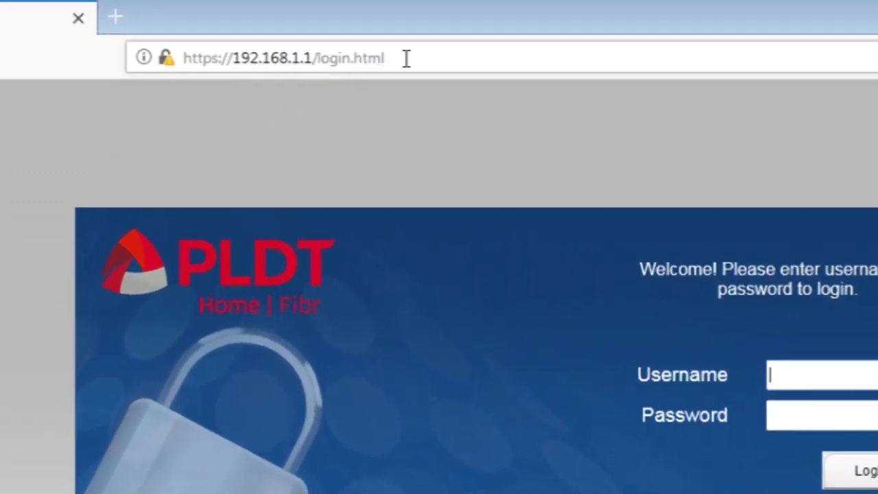
left_click_drag(406, 58, 319, 98)
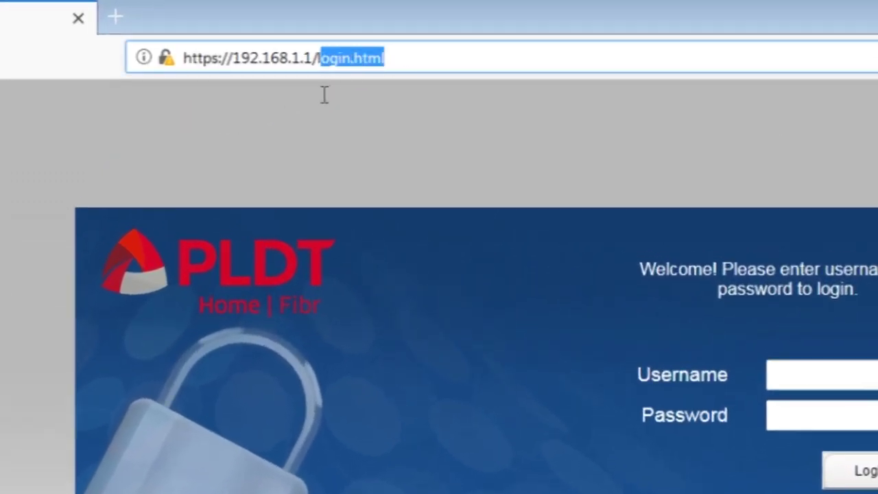
type("f")
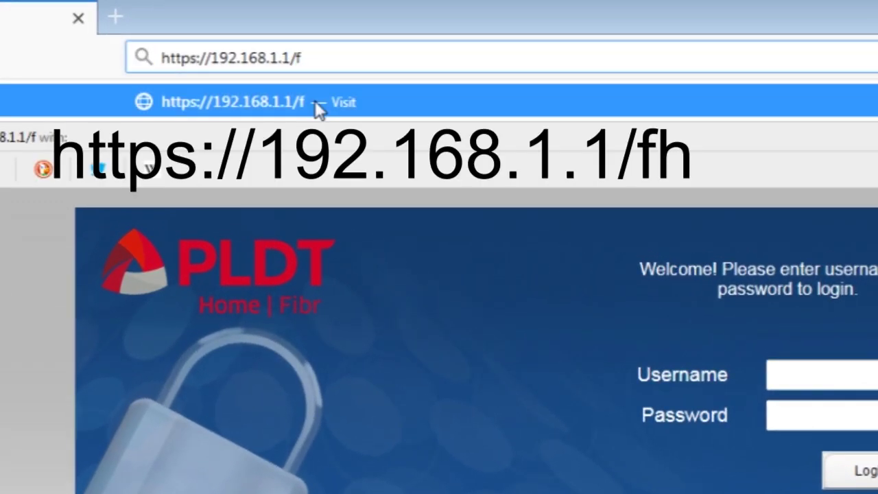
type("h")
key("Return")
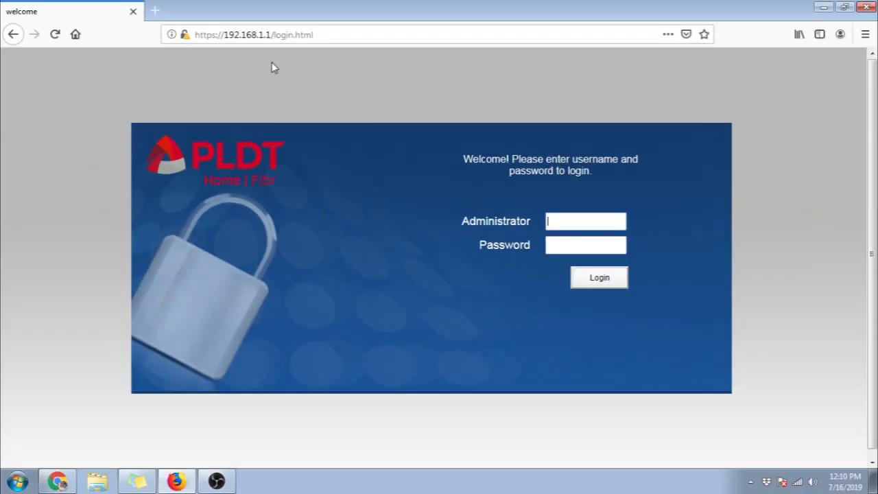
type("adminp")
type("ldt")
key("Tab")
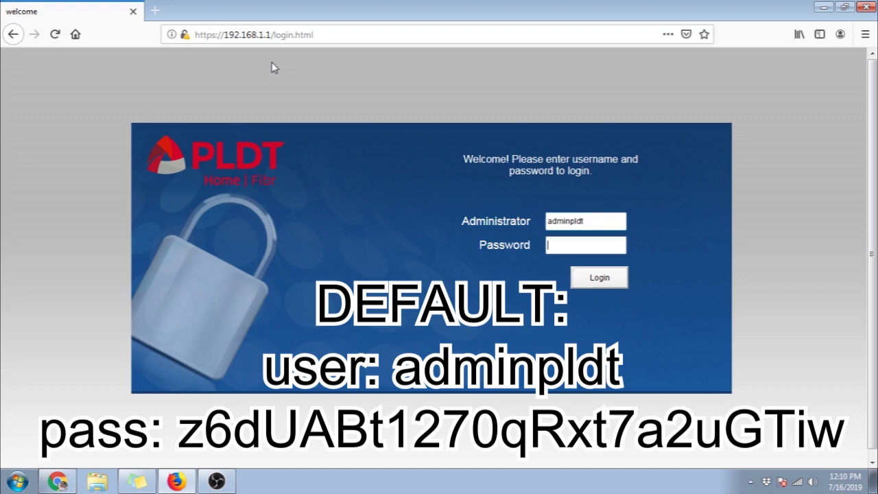
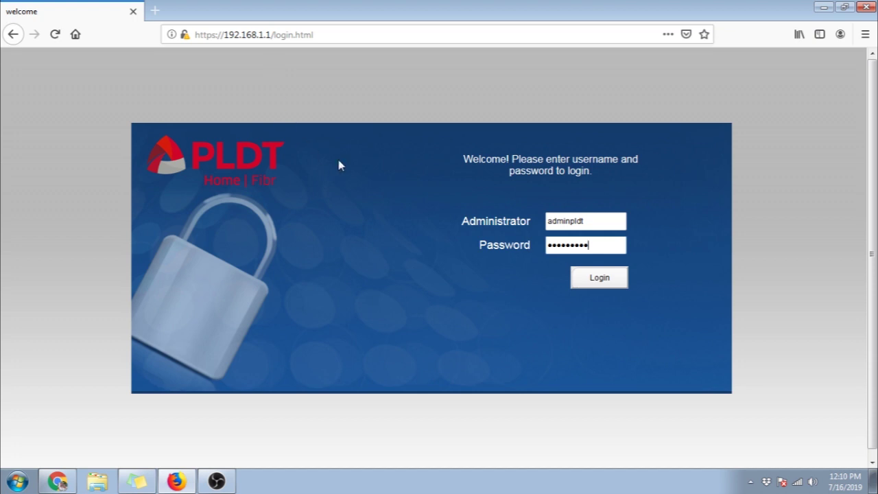
left_click(609, 277)
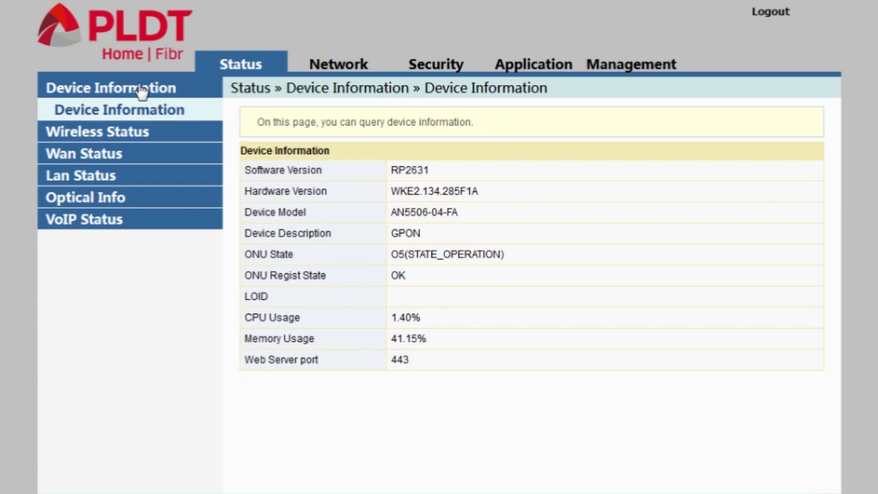
left_click(137, 132)
left_click(125, 181)
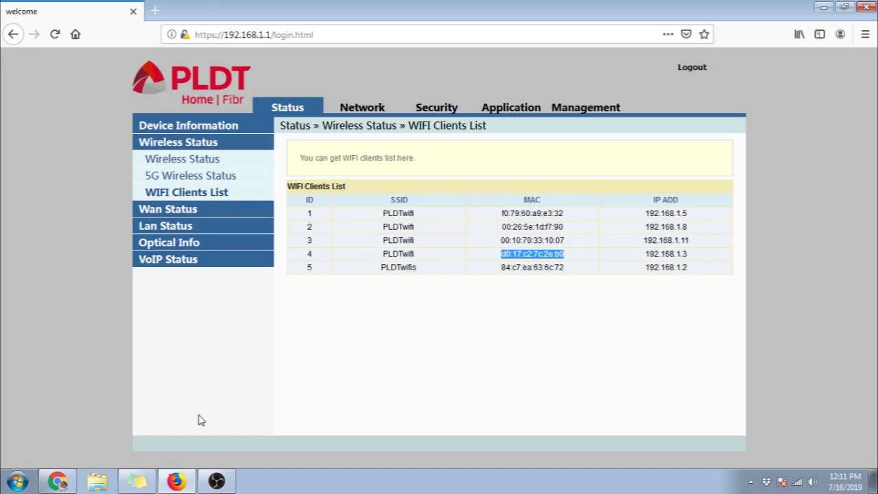
left_click(133, 480)
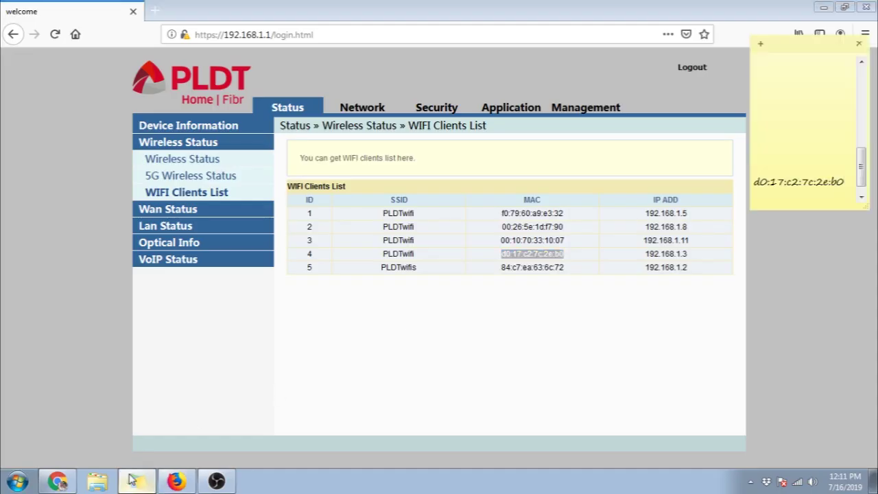
left_click(133, 480)
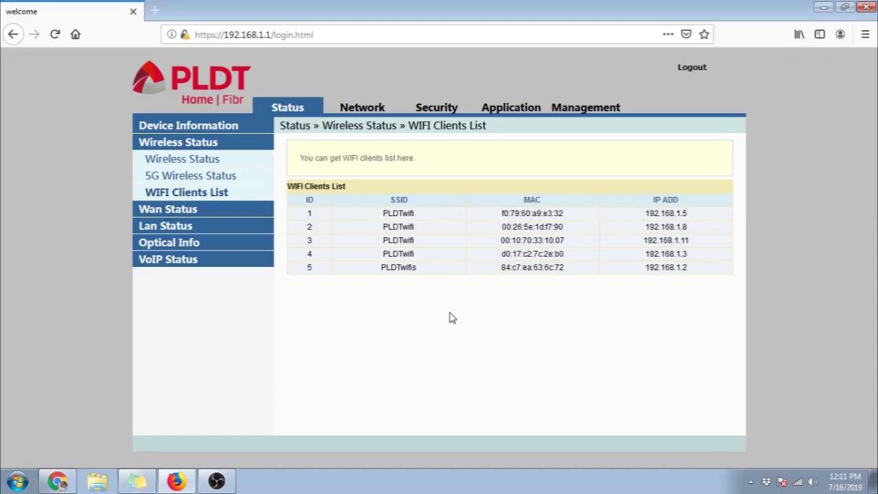
- Go to Security > Firewall > MAC Filtering in Black List mode and start a new rule
left_click(453, 108)
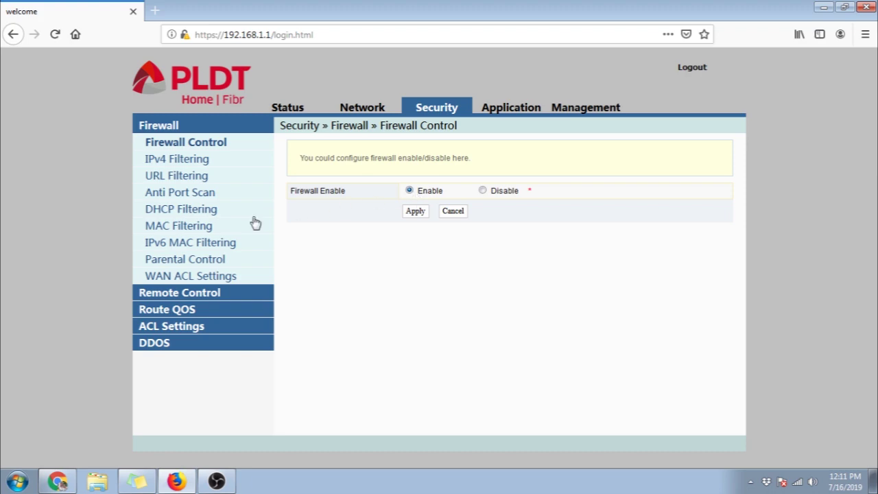
left_click(188, 229)
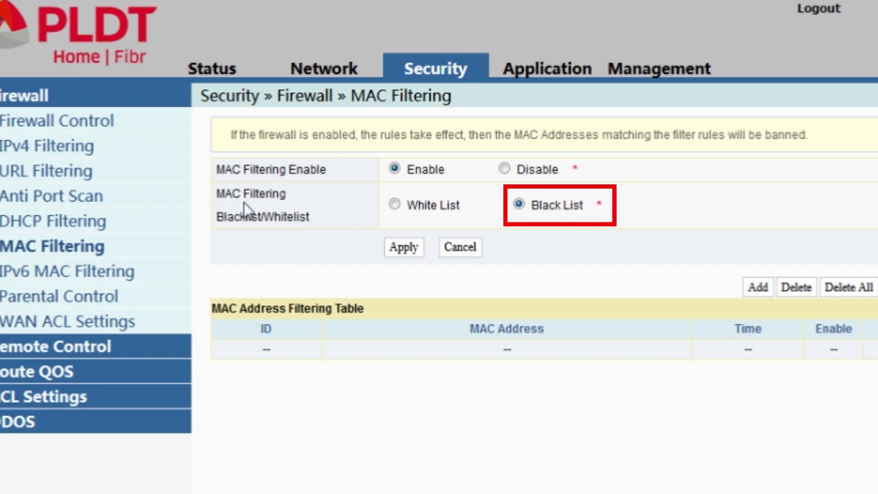
left_click(757, 286)
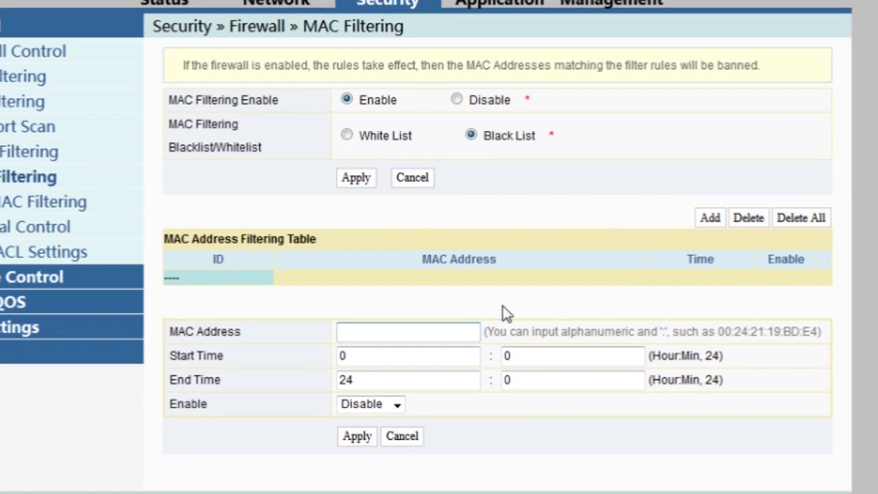
type("d0:17:c2:7c:2e:b0")
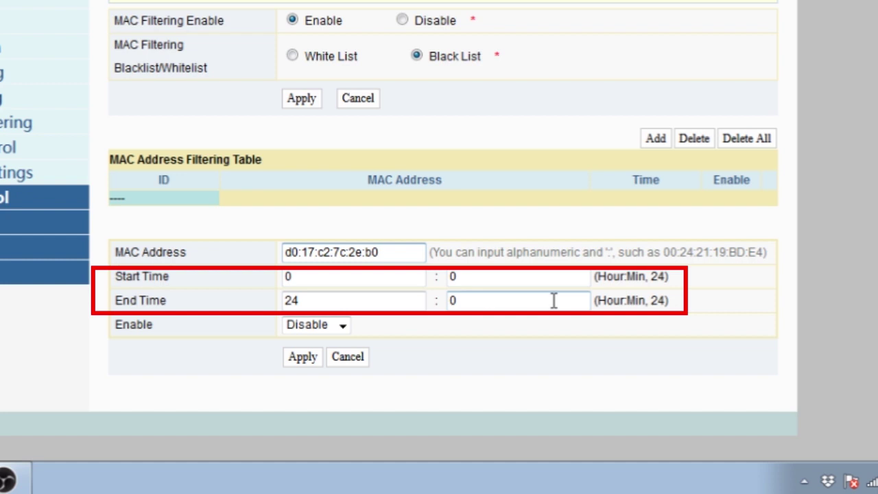
left_click(328, 326)
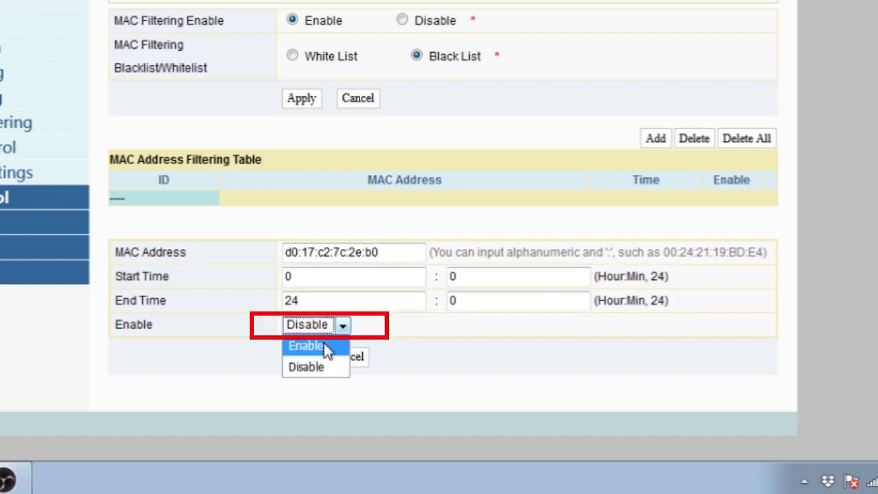
left_click(327, 347)
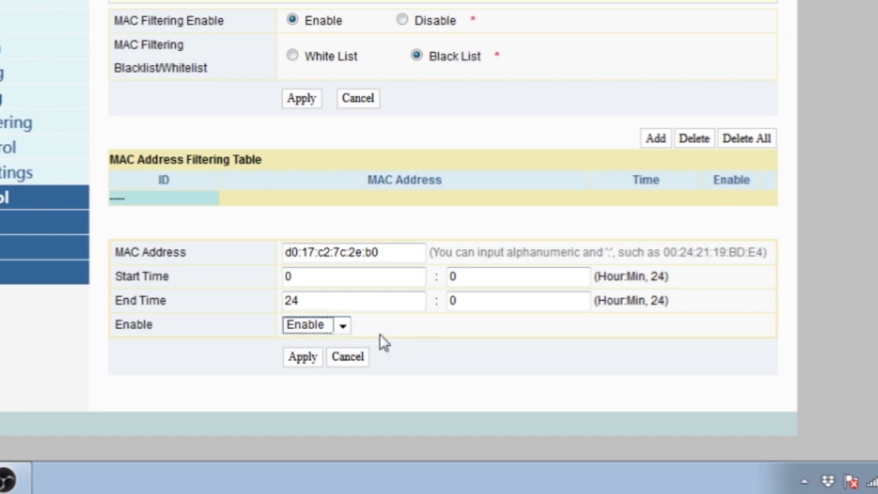
left_click(304, 358)
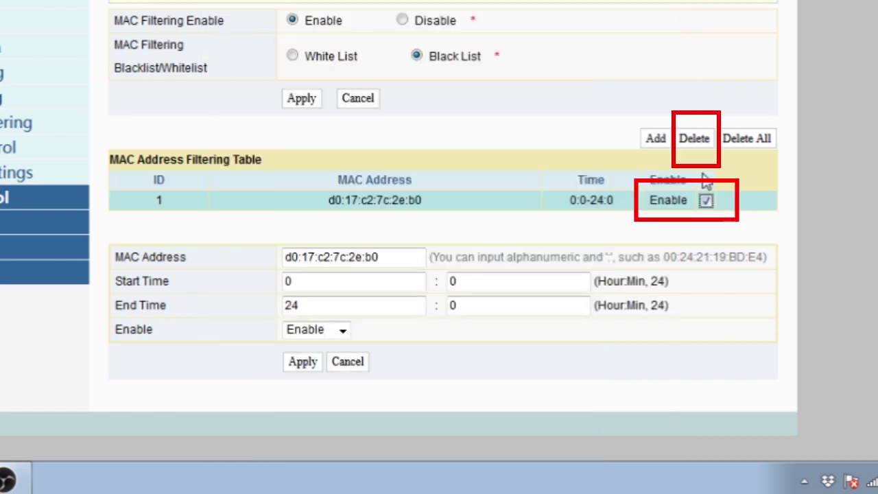
- Delete the d0:17:c2:7c:2e:b0 blacklist rule and confirm the deletion
left_click(698, 140)
left_click(319, 103)
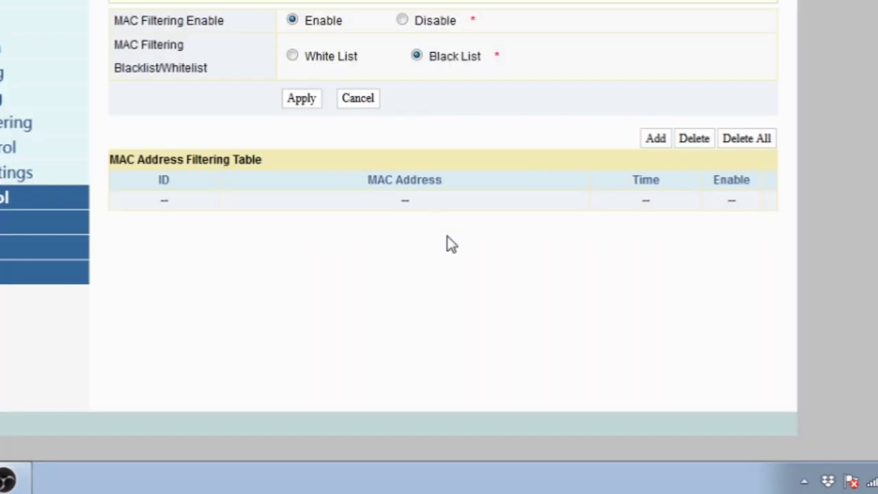